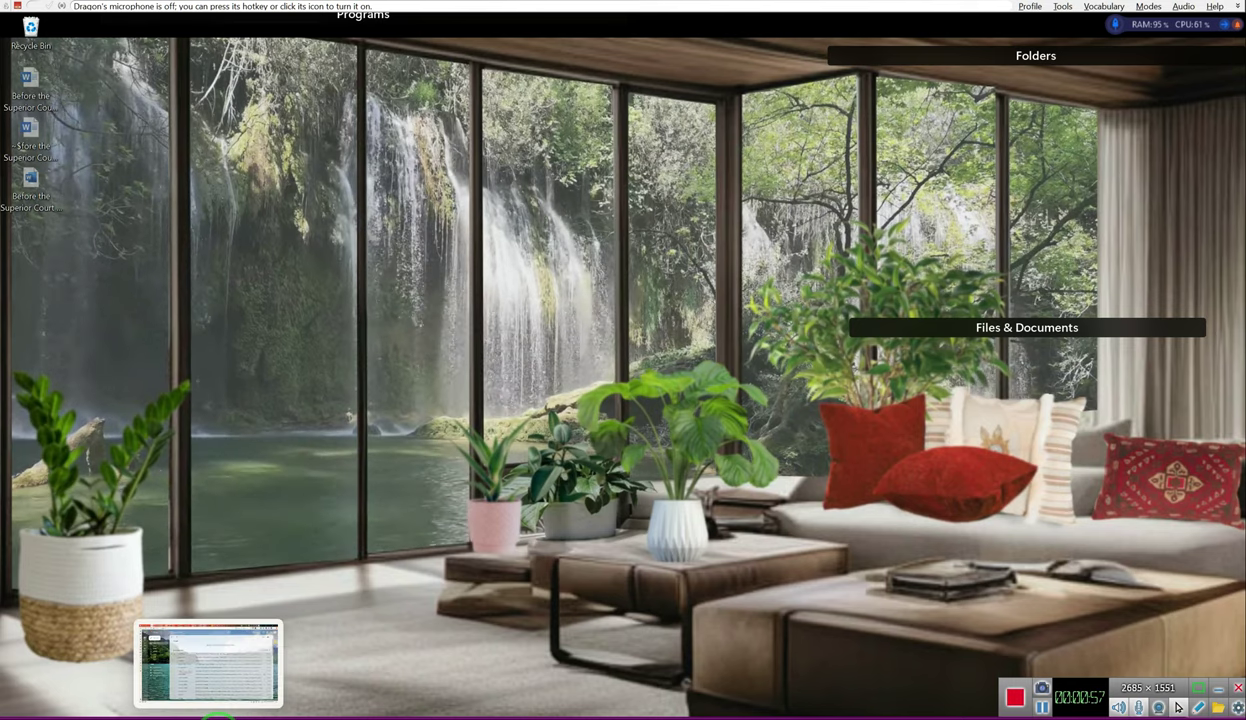
Restore the Vivaldi window and switch to the BERRY tab showing My Assets.
click(210, 712)
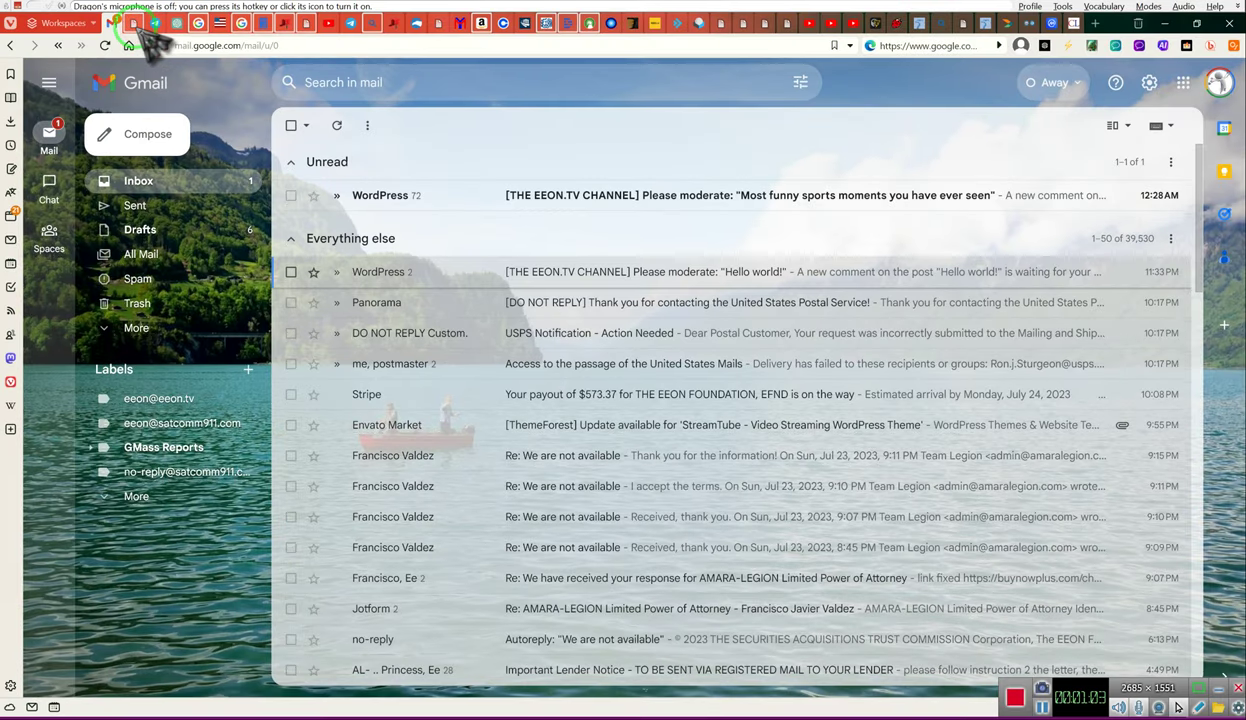
click(133, 23)
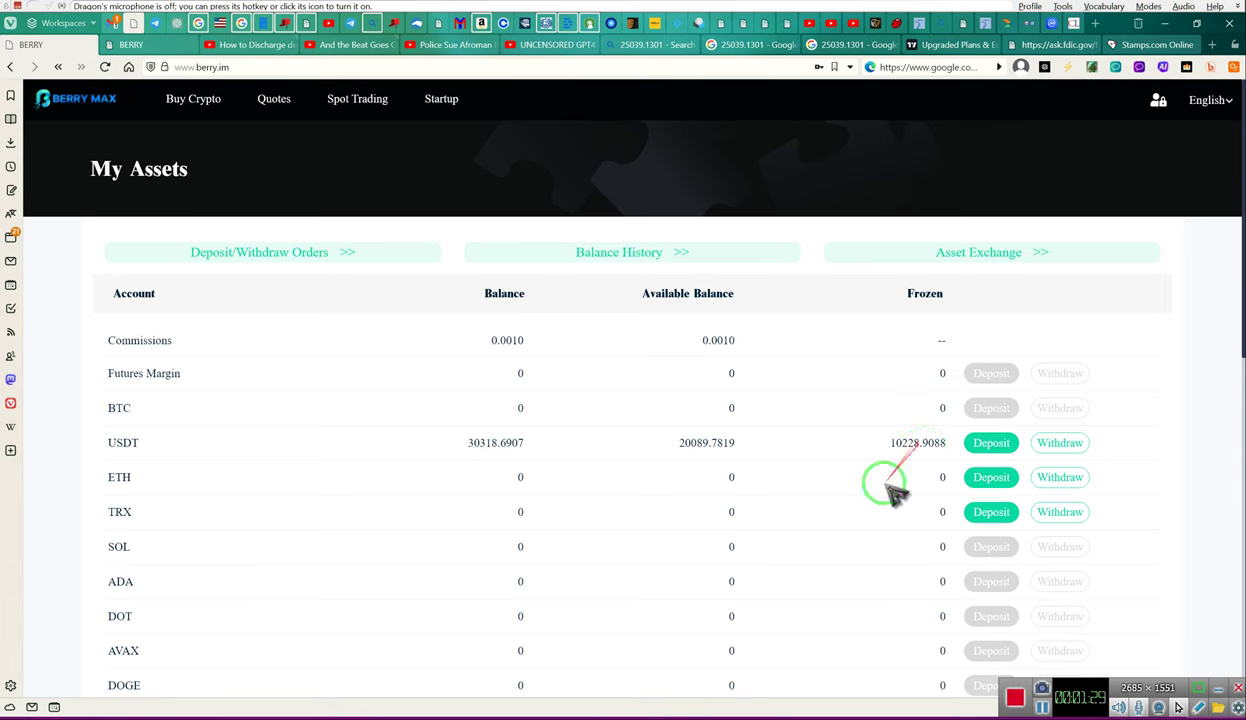
scroll(830, 515, down, 3)
scroll(830, 515, down, 3)
scroll(830, 515, down, 2)
scroll(830, 515, down, 3)
scroll(830, 515, down, 2)
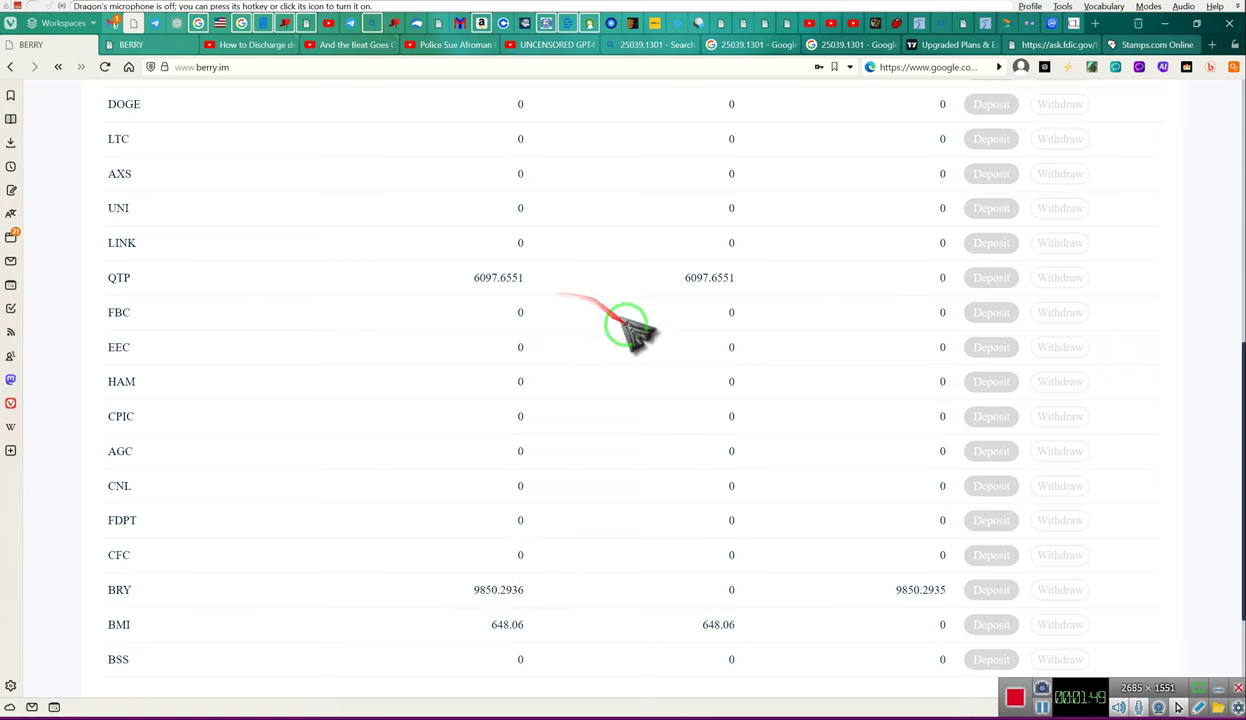
scroll(630, 330, up, 4)
scroll(630, 330, up, 2)
scroll(630, 330, up, 3)
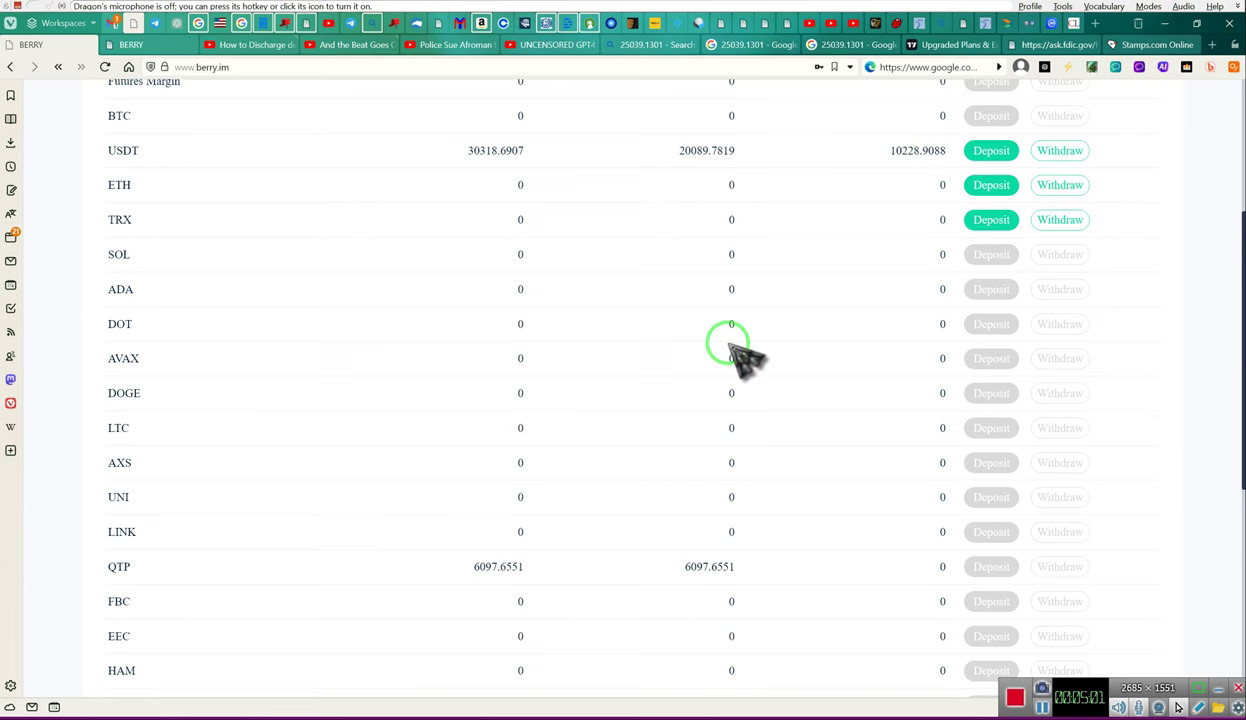
drag(731, 500, 805, 268)
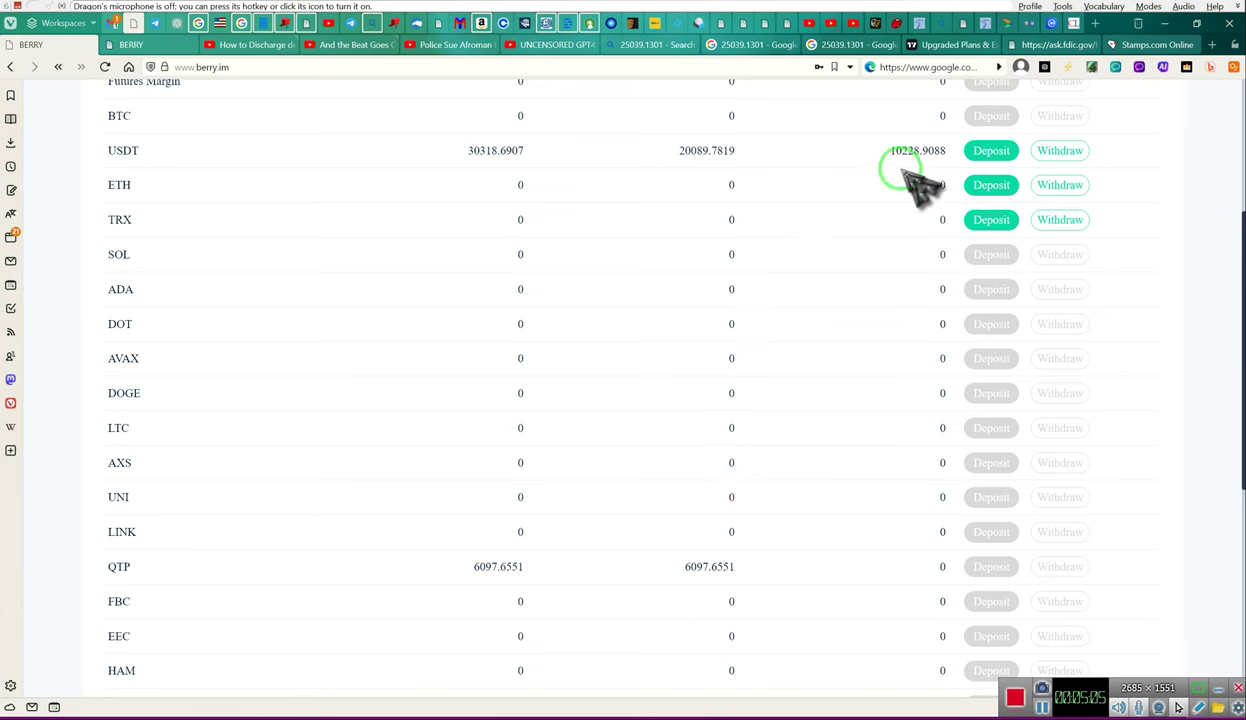